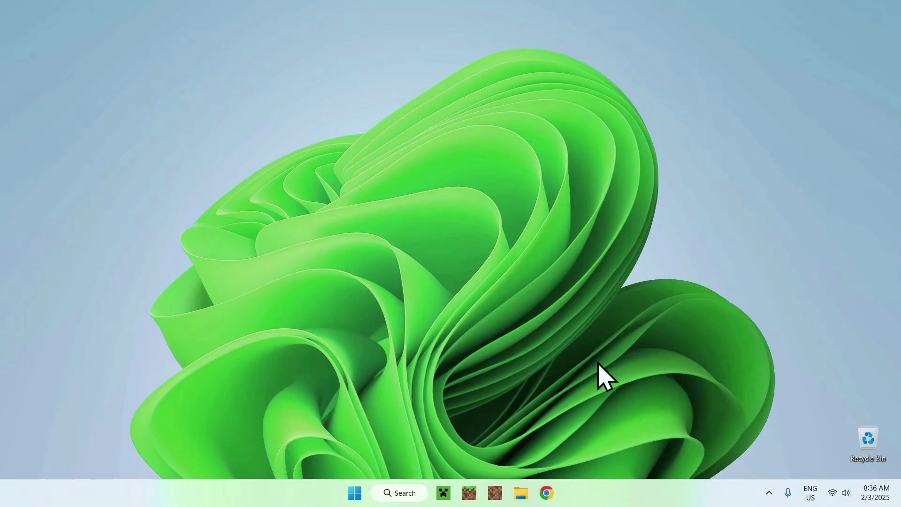
# Open Chrome, search the web for Modrinth and open the Modrinth website.
pyautogui.click(547, 492)
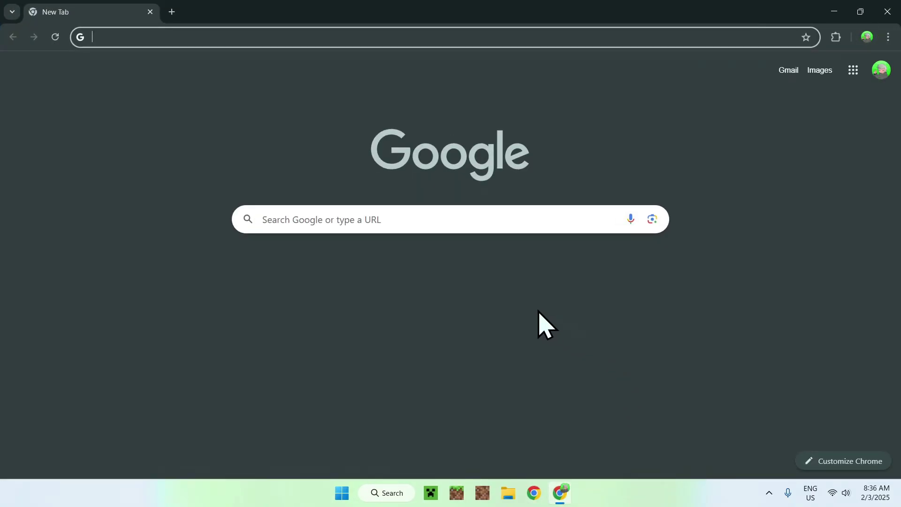
pyautogui.click(539, 217)
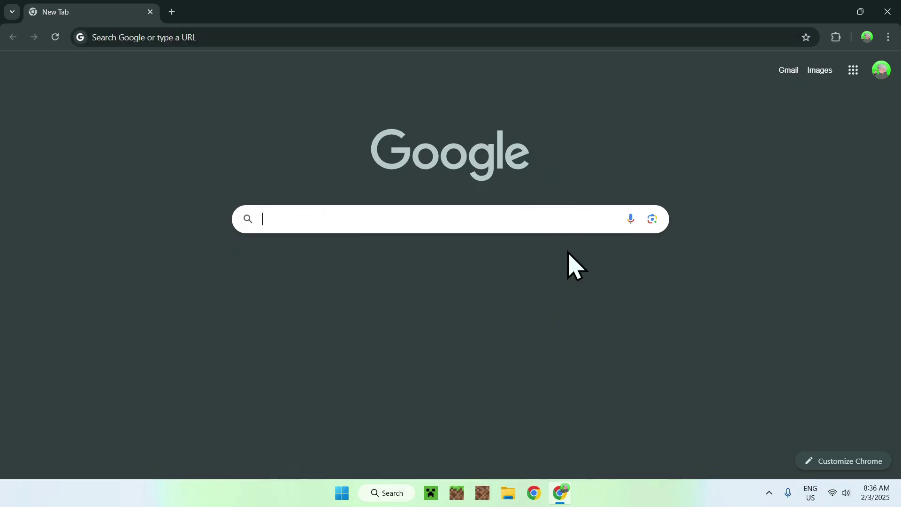
pyautogui.write('Modrinth')
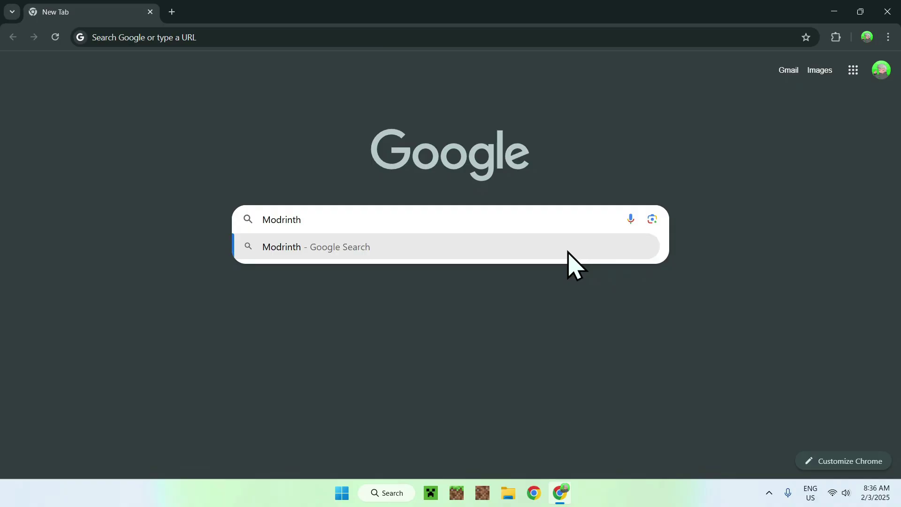
pyautogui.click(569, 249)
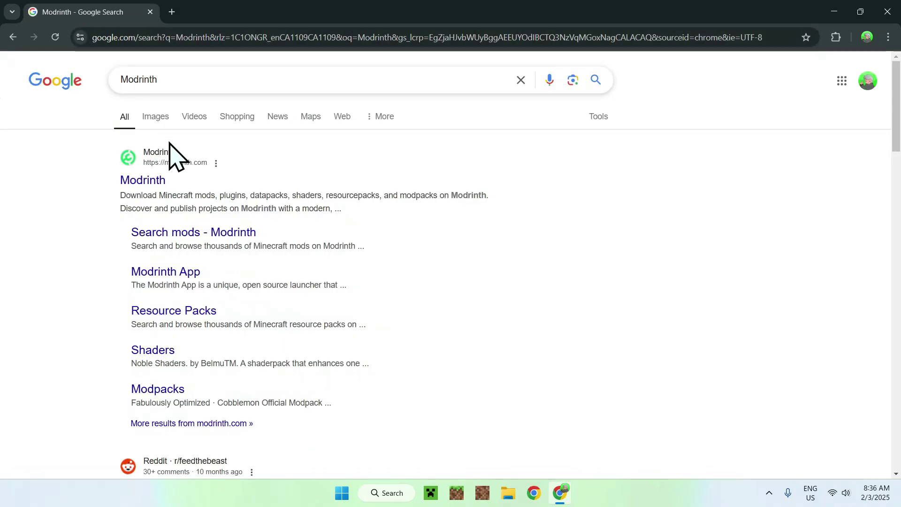
pyautogui.click(144, 188)
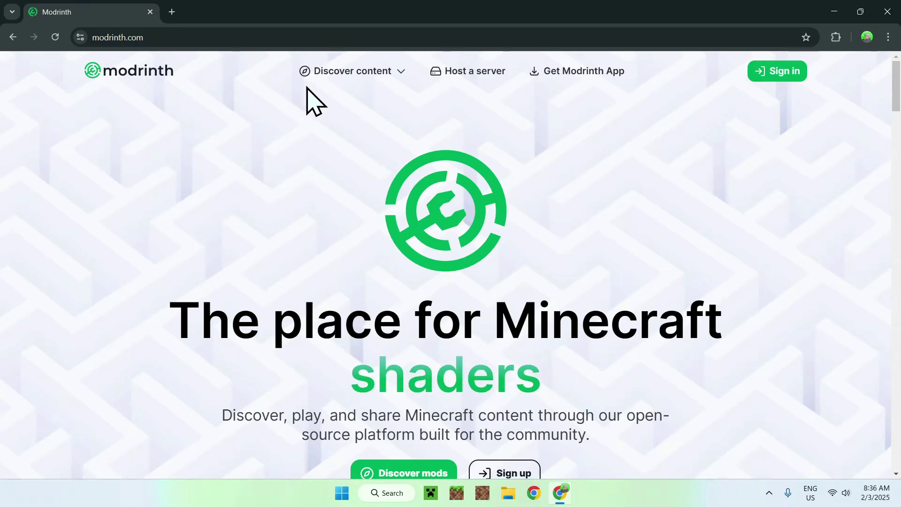
# Search Modrinth's shaders for "Nostalgia Shader".
pyautogui.click(351, 72)
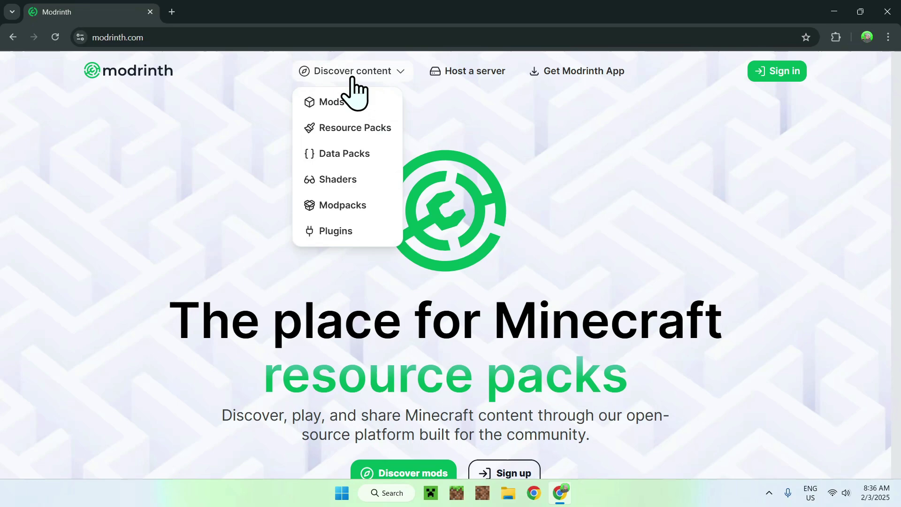
pyautogui.click(345, 181)
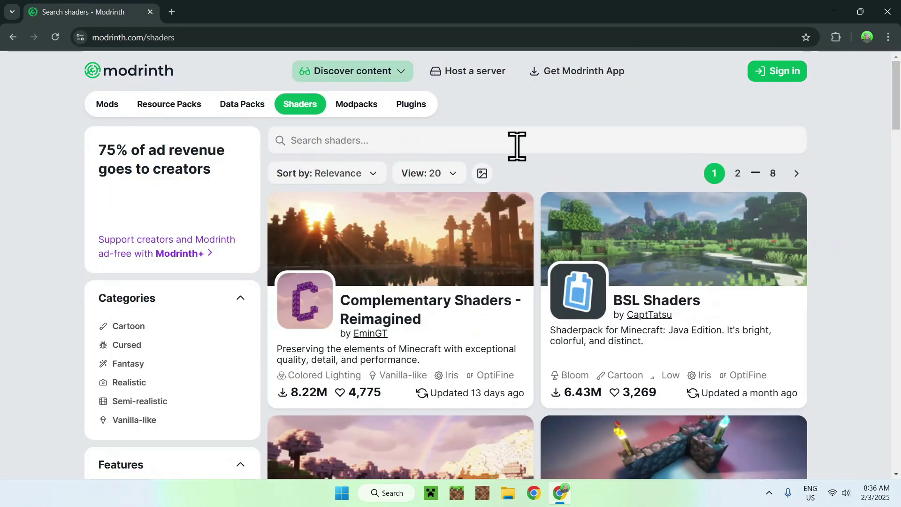
pyautogui.click(498, 141)
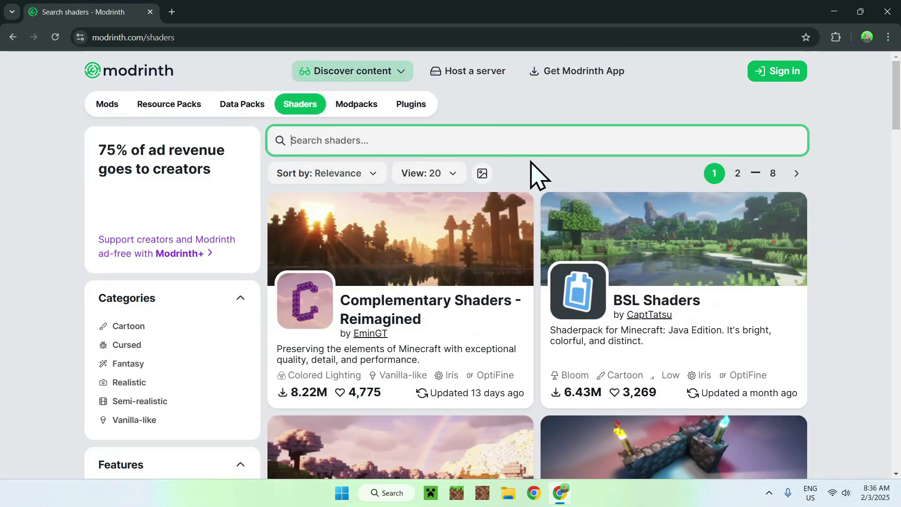
pyautogui.write('Nostalgia Shader')
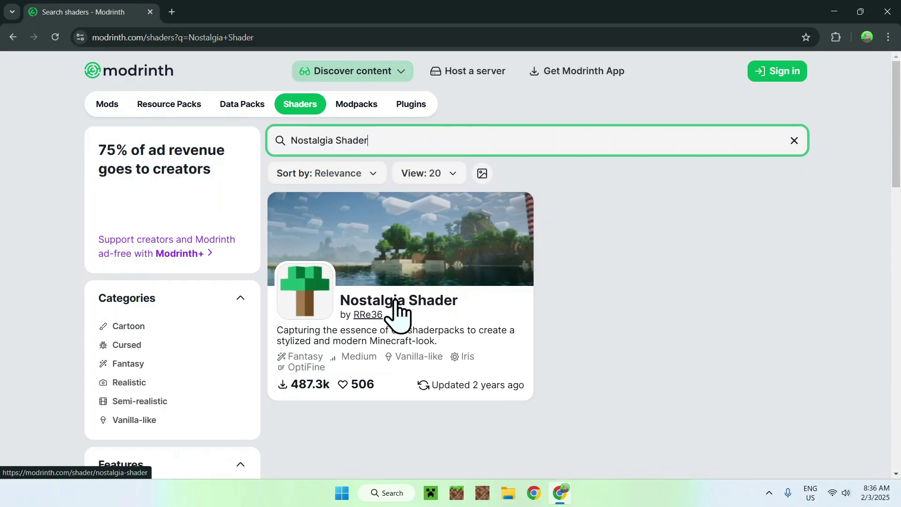
# Download version 5.0 of Nostalgia Shader from its list of versions.
pyautogui.click(394, 309)
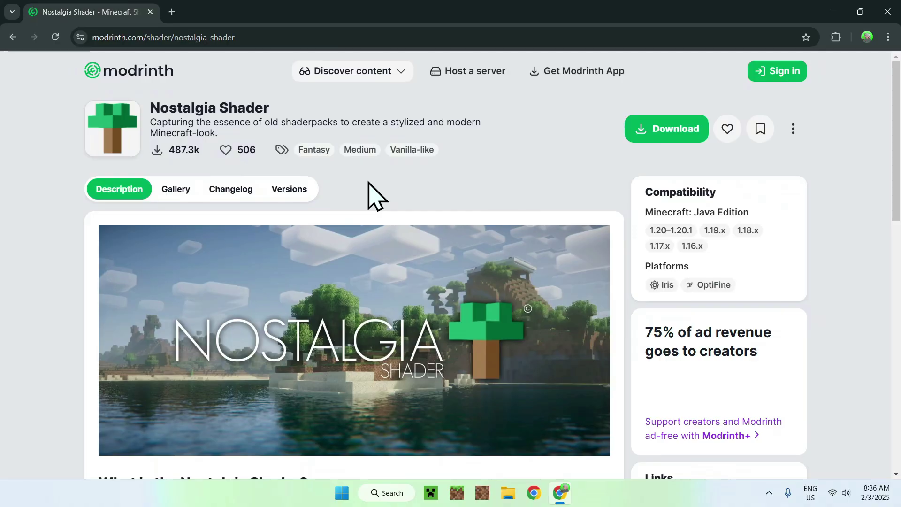
pyautogui.click(290, 190)
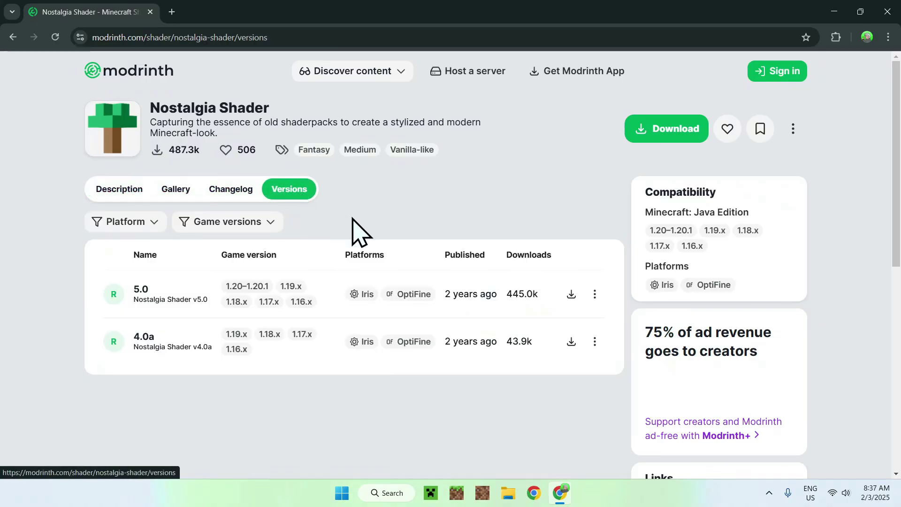
pyautogui.click(571, 295)
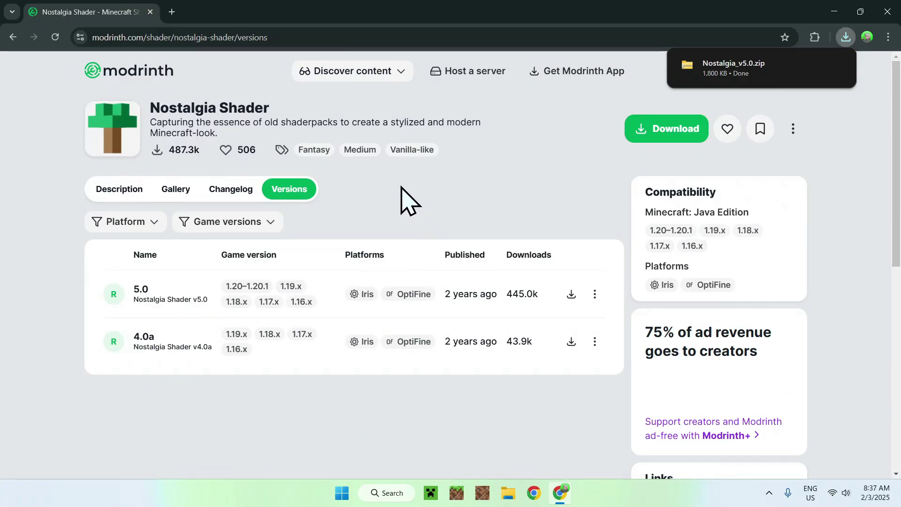
# Search the web for "Iris Shaders" in a new browser tab.
pyautogui.click(172, 12)
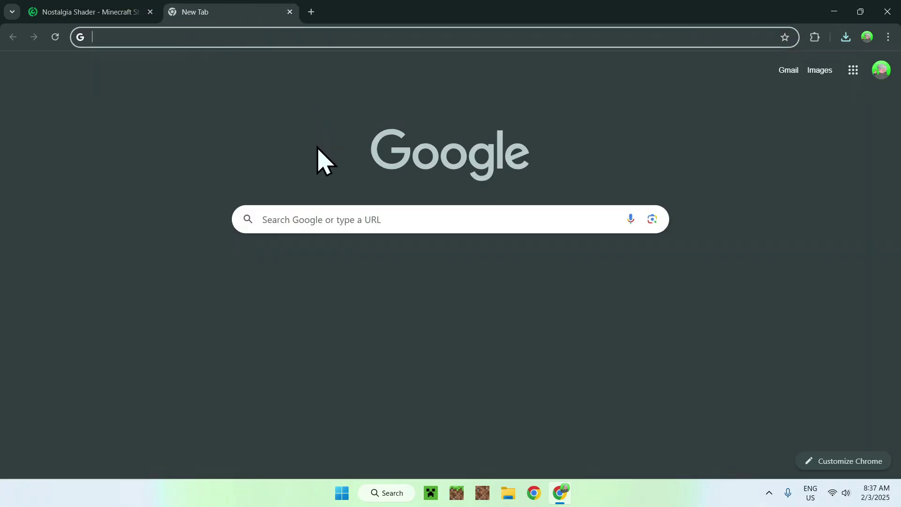
pyautogui.click(285, 218)
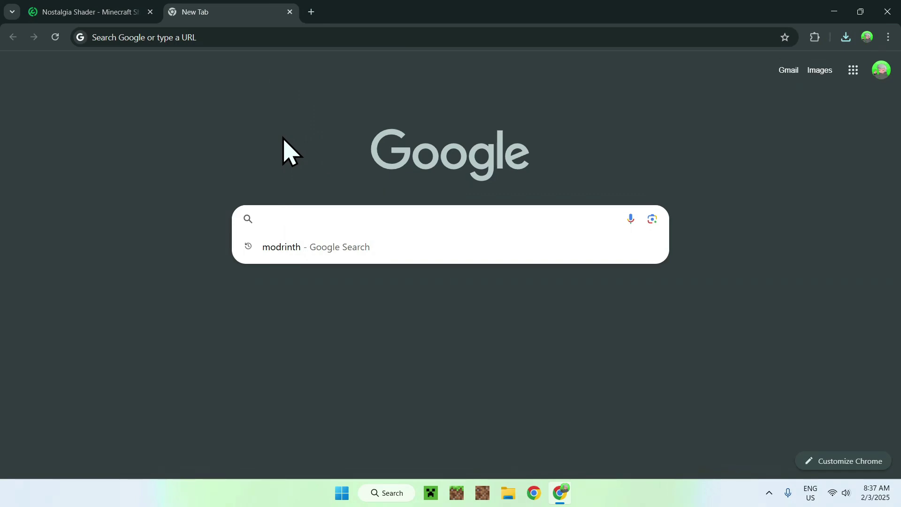
pyautogui.write('l')
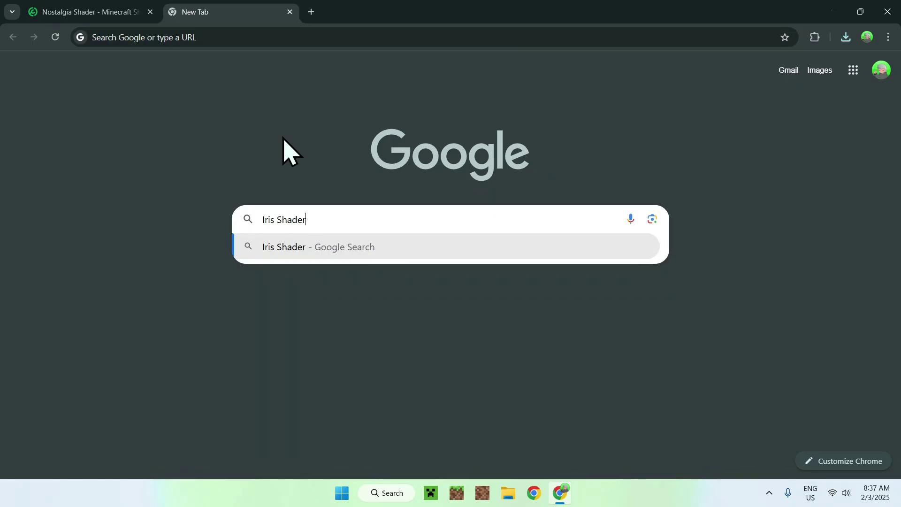
pyautogui.press('Return')
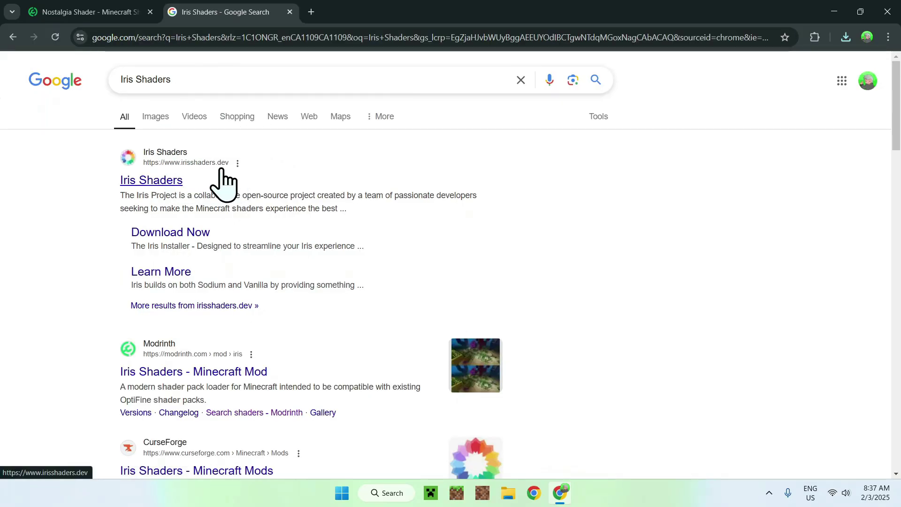
# Download the universal JAR of the Iris installer from the official irisshaders.dev website.
pyautogui.click(149, 183)
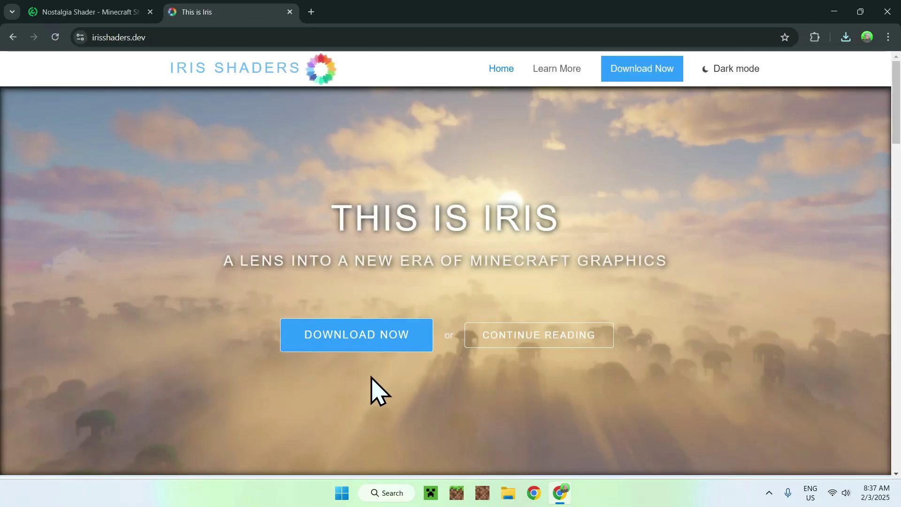
pyautogui.click(345, 346)
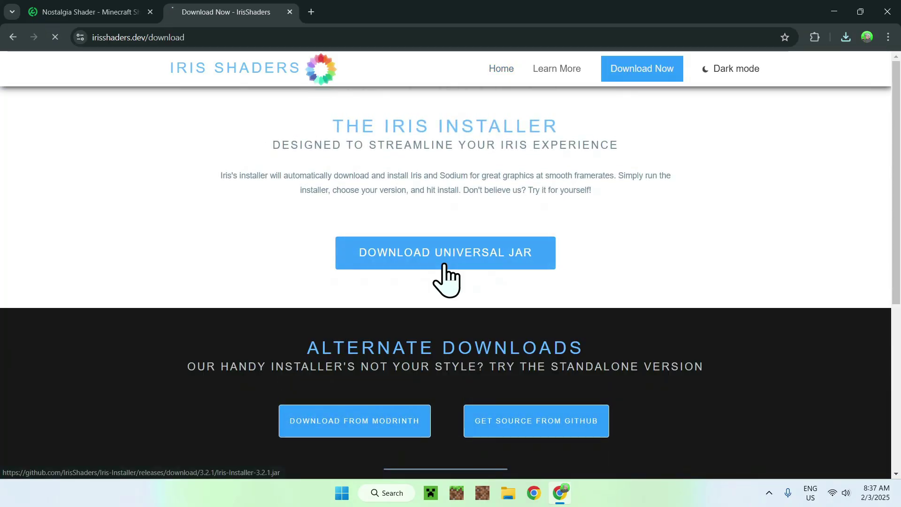
pyautogui.click(443, 263)
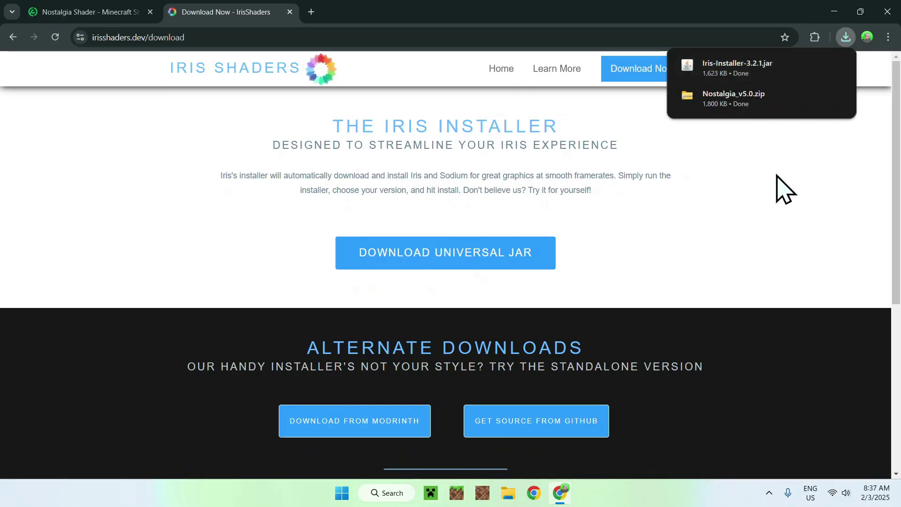
# Search for "JDK 23" in a new browser tab and open Oracle's Java Downloads page, accepting all cookies.
pyautogui.click(311, 12)
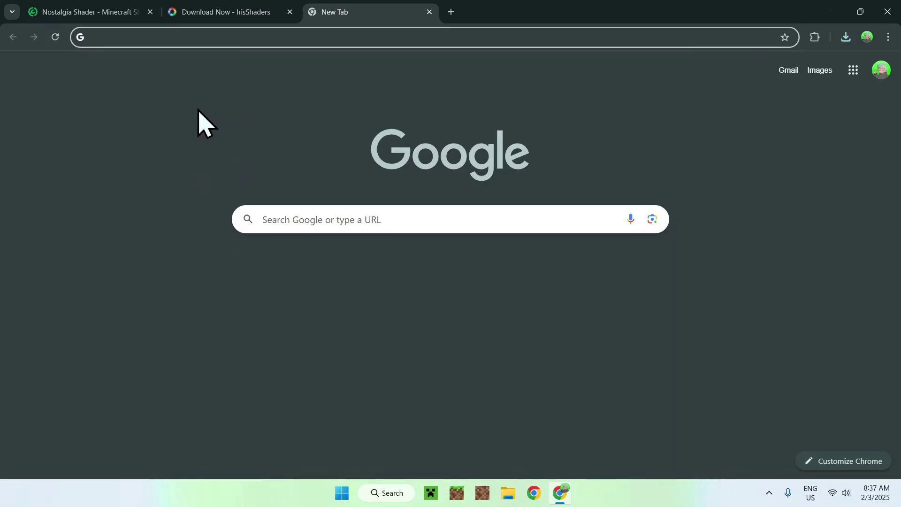
pyautogui.click(312, 219)
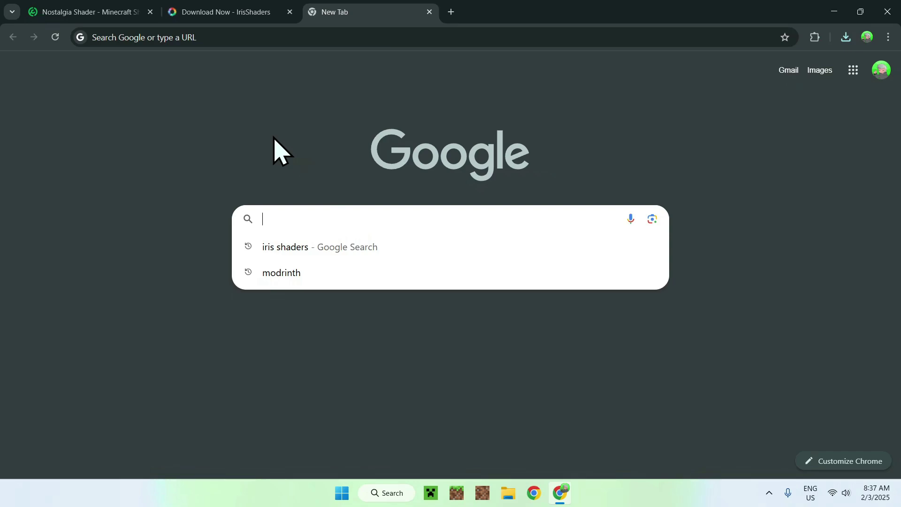
pyautogui.write('JDK 23')
pyautogui.press('Return')
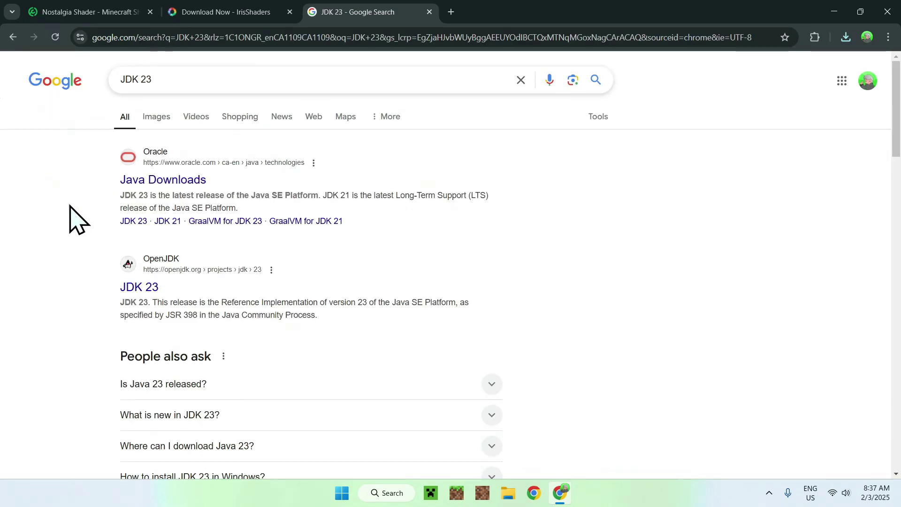
pyautogui.click(163, 182)
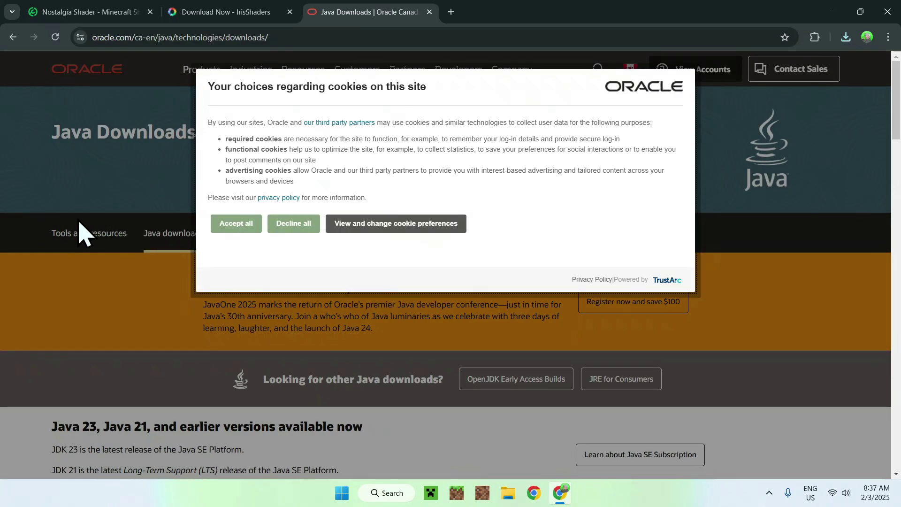
pyautogui.click(235, 224)
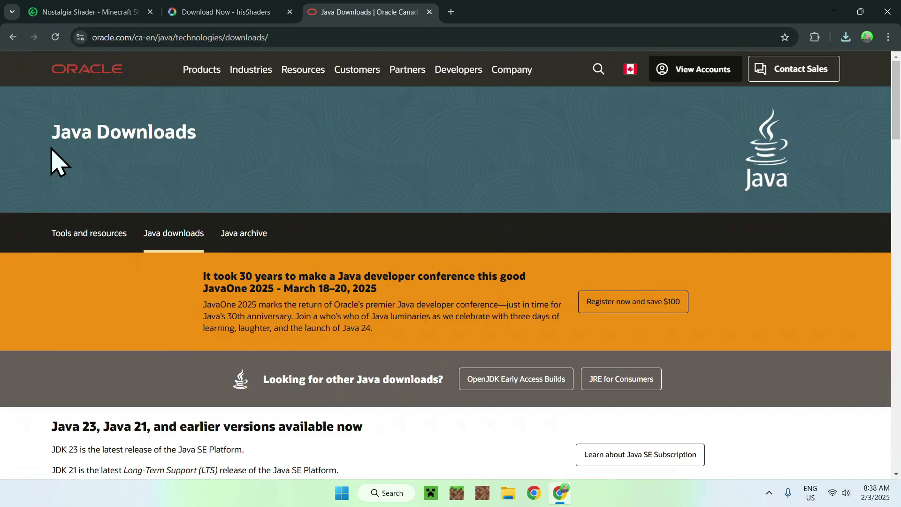
# Show the JDK 23 downloads for Windows, highlight the x64 Installer entry and close the browser.
pyautogui.scroll(-7, 46, 151)
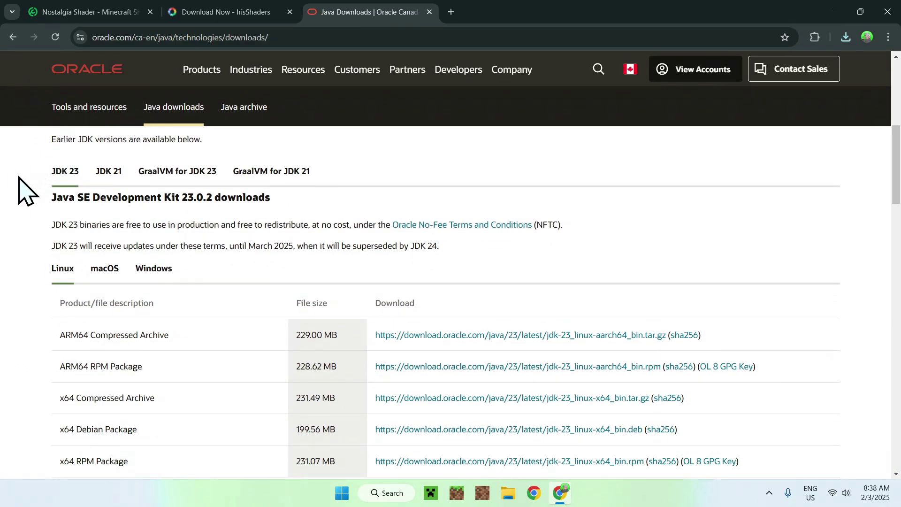
pyautogui.click(155, 270)
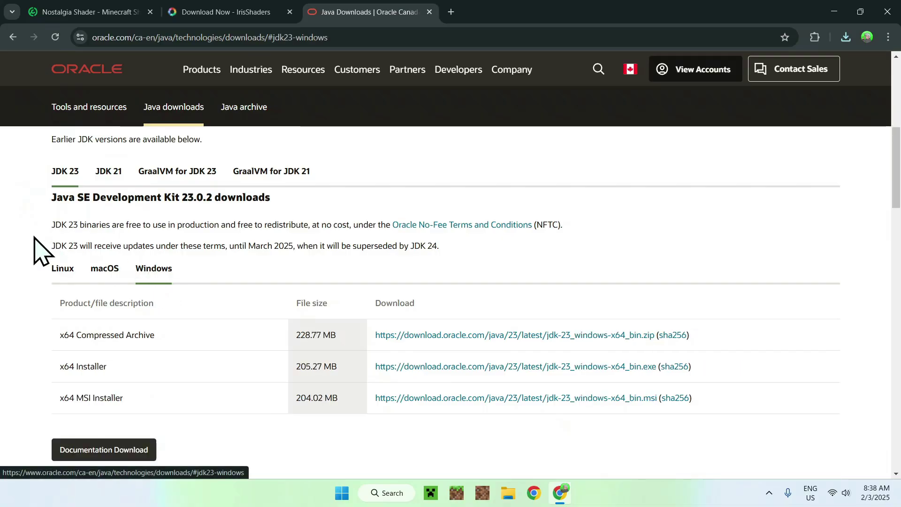
pyautogui.moveTo(61, 368); pyautogui.dragTo(107, 367)
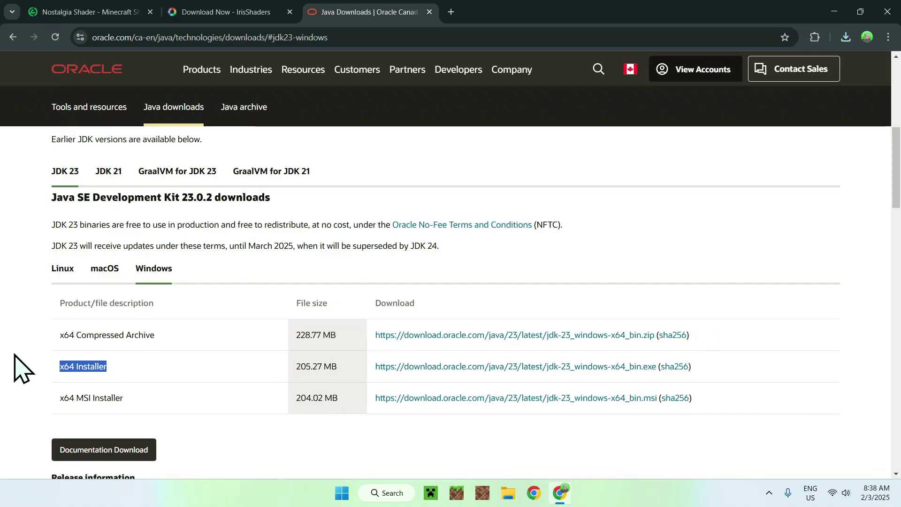
pyautogui.click(888, 11)
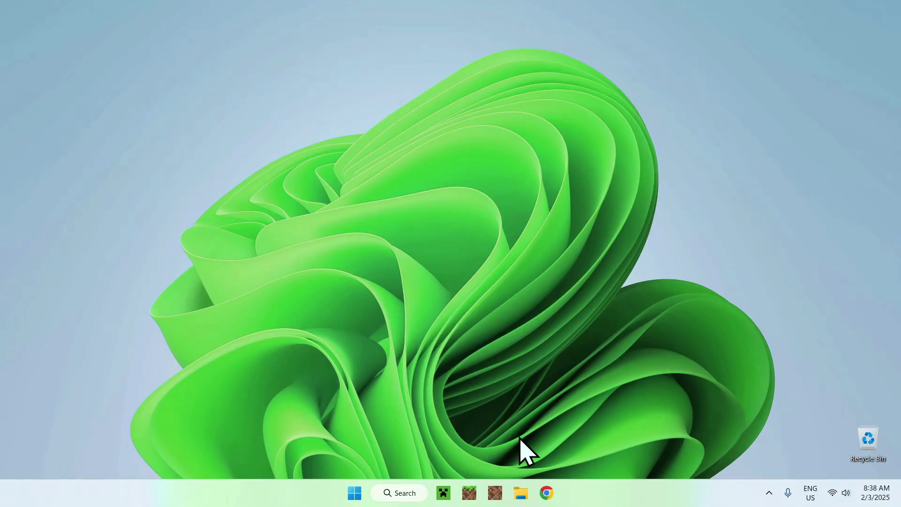
# Run Iris-Installer-3.2.1.jar from the Downloads folder in File Explorer.
pyautogui.click(521, 493)
pyautogui.click(80, 164)
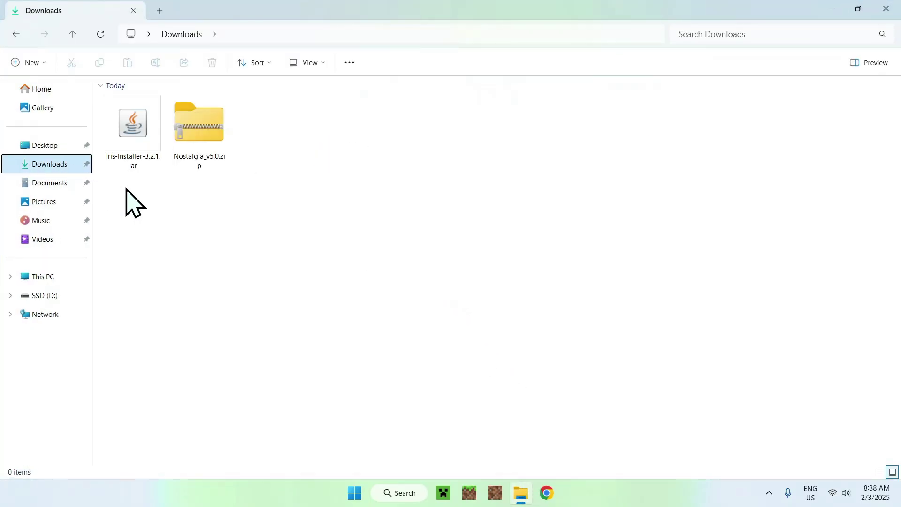
pyautogui.click(105, 176)
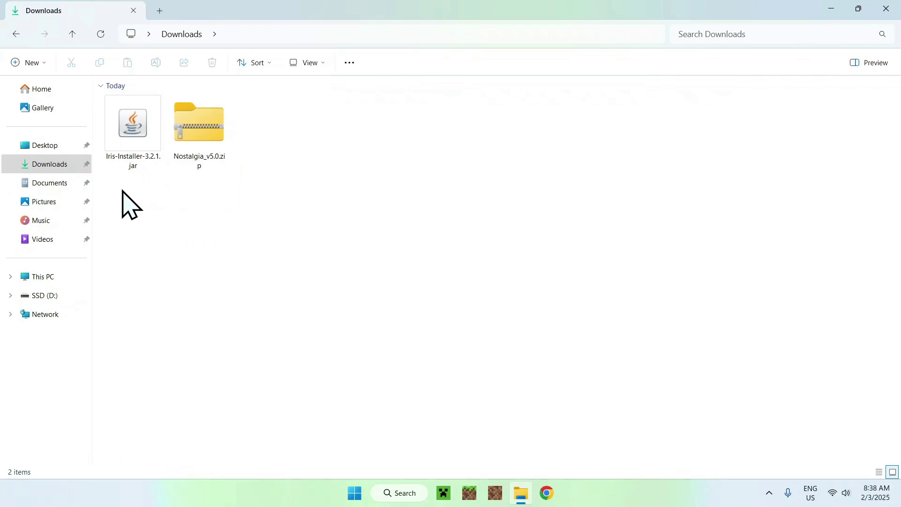
pyautogui.doubleClick(126, 161)
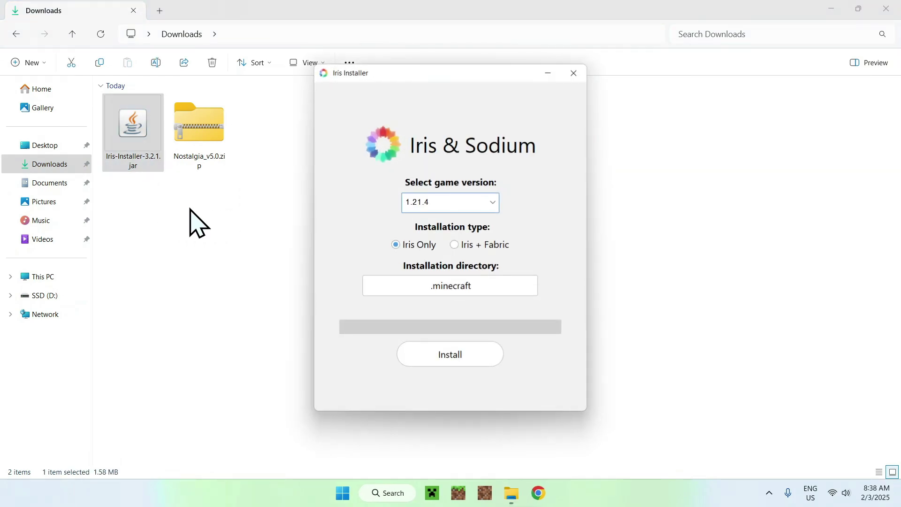
# Install Iris Only for game version 1.21.4 into the .minecraft directory and close the installer.
pyautogui.click(421, 207)
pyautogui.click(348, 191)
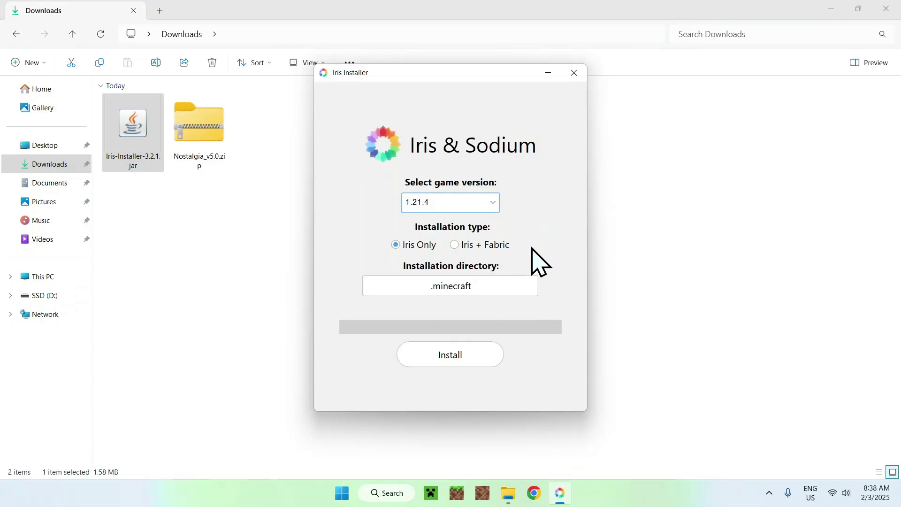
pyautogui.click(447, 356)
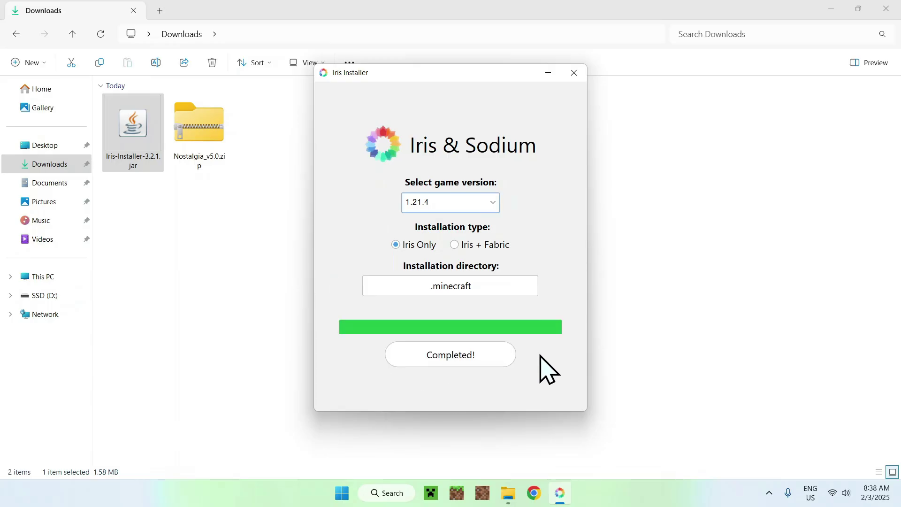
pyautogui.click(576, 76)
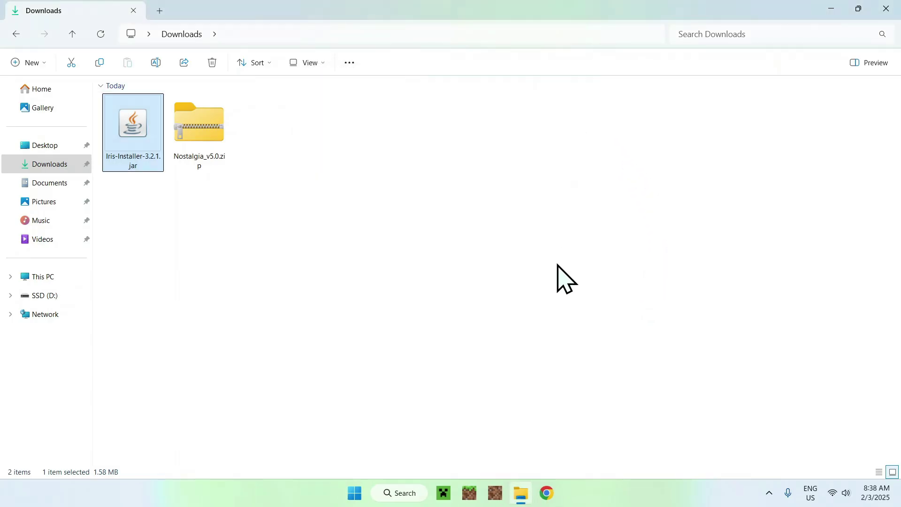
# Switch to Minecraft Launcher, open the game folder of the Iris & Sodium for 1.21.4 installation and enter its shaderpacks folder.
pyautogui.click(450, 493)
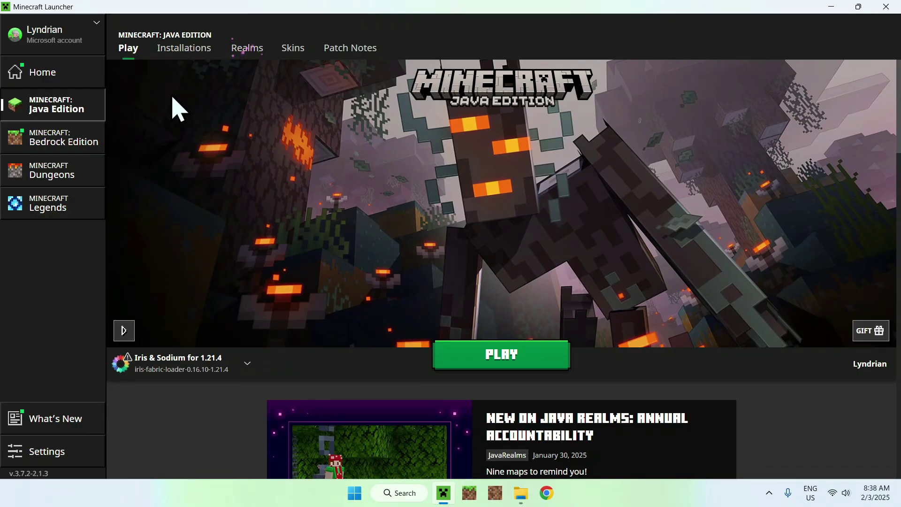
pyautogui.click(182, 48)
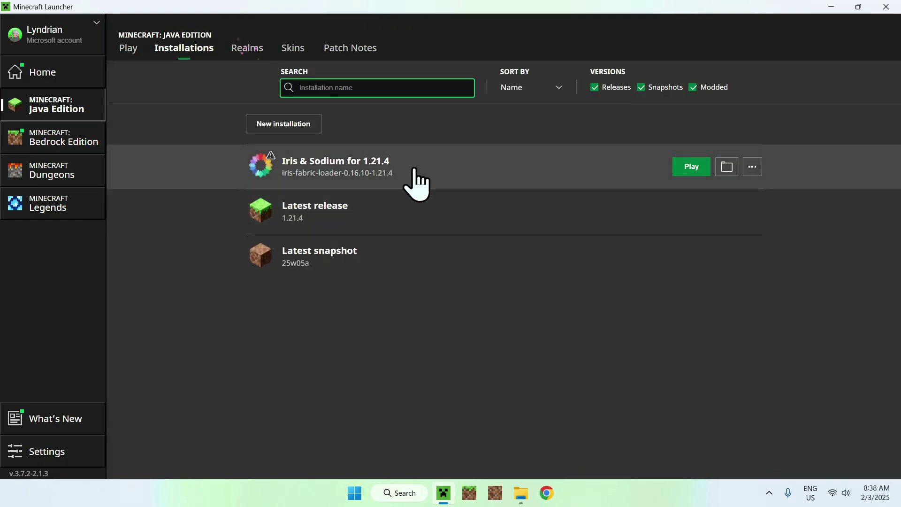
pyautogui.click(727, 167)
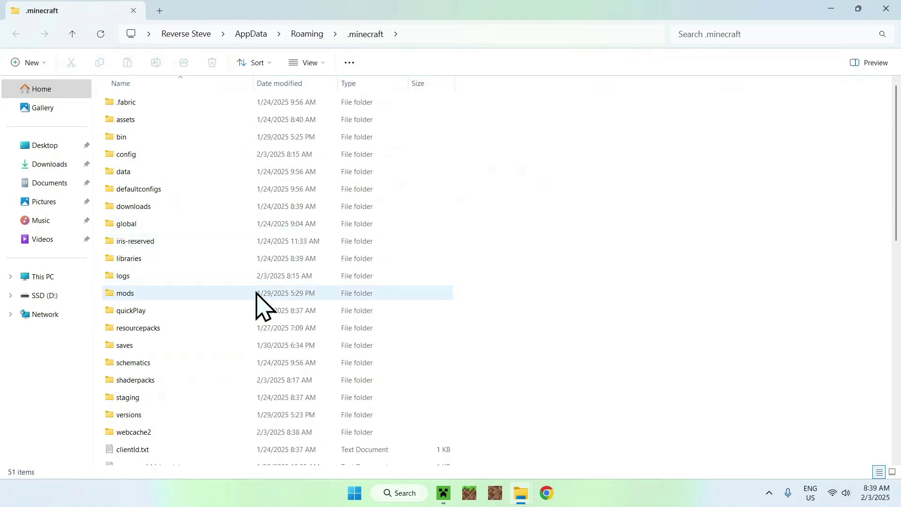
pyautogui.click(174, 380)
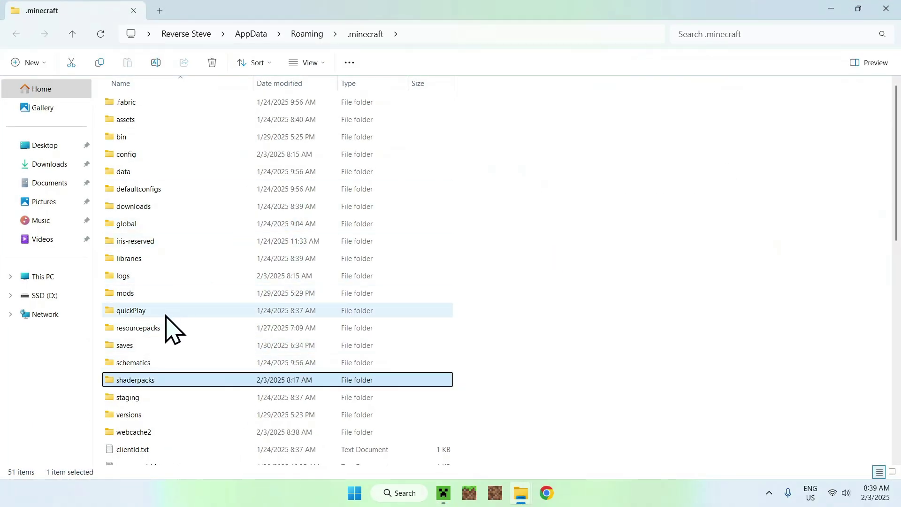
pyautogui.doubleClick(201, 379)
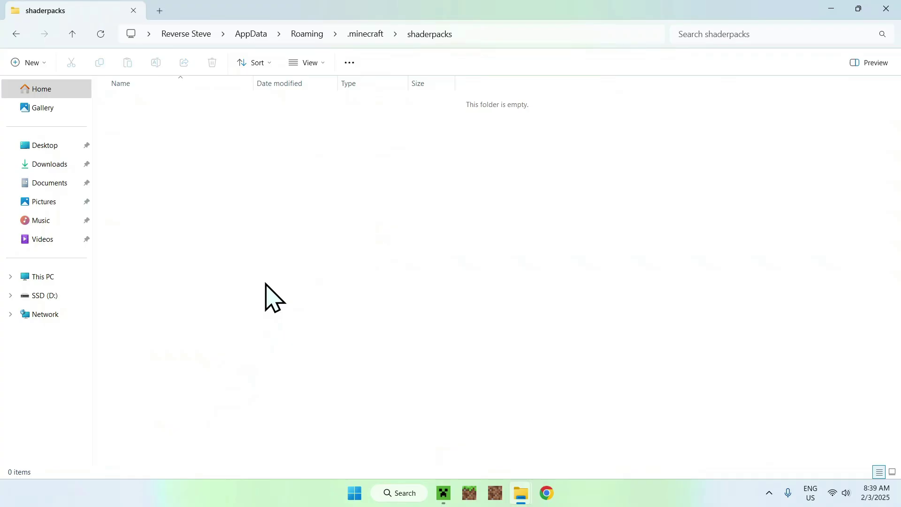
# Copy Nostalgia_v5.0.zip from the Downloads folder into the .minecraft shaderpacks folder.
pyautogui.click(57, 166)
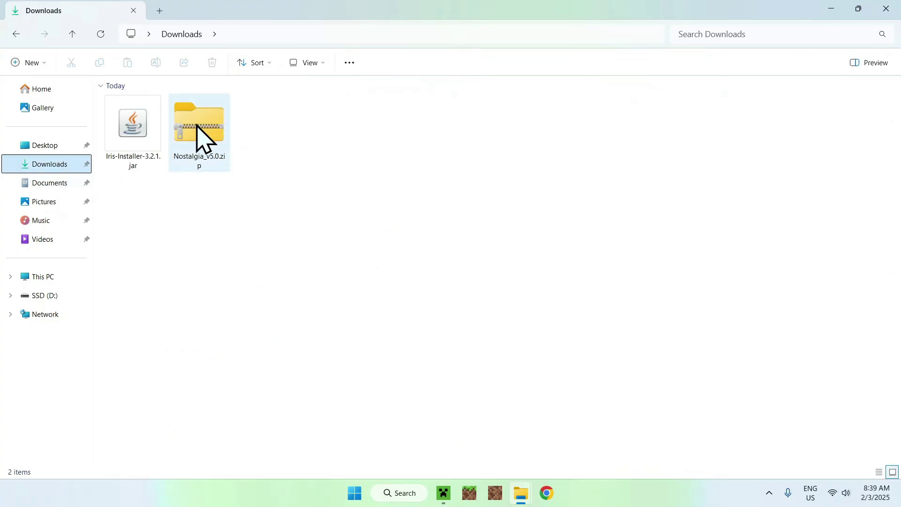
pyautogui.click(197, 125)
pyautogui.click(99, 63)
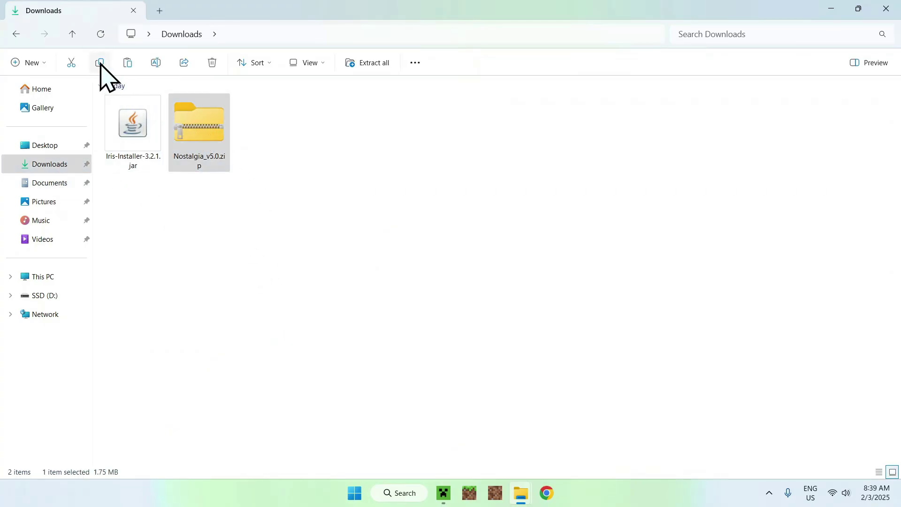
pyautogui.click(16, 35)
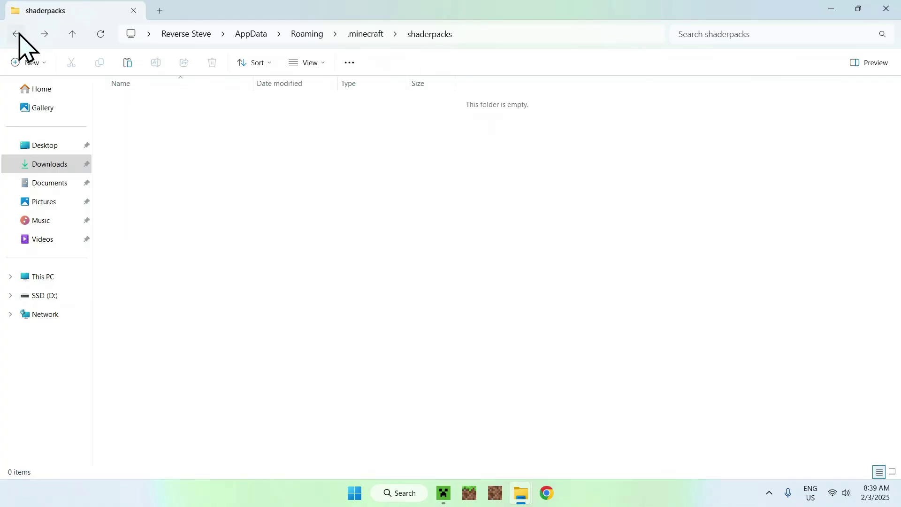
pyautogui.click(128, 62)
pyautogui.click(167, 137)
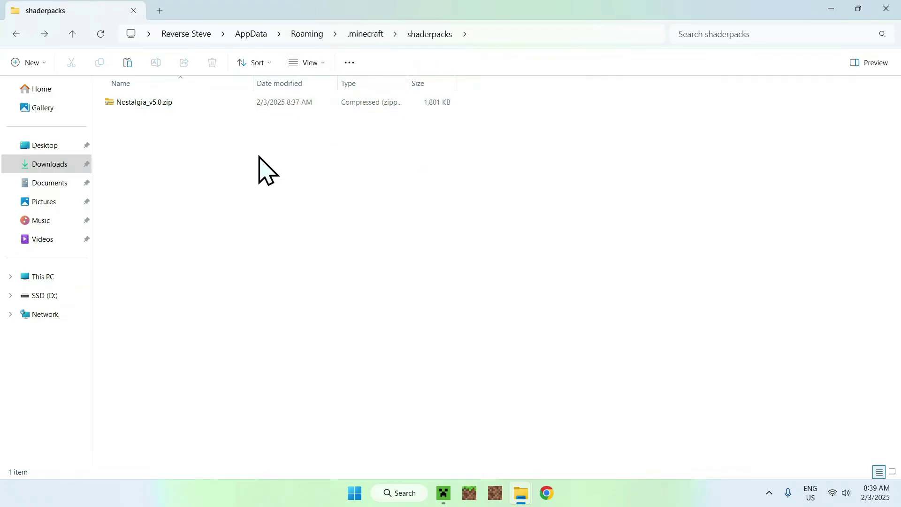
pyautogui.moveTo(109, 121); pyautogui.dragTo(175, 160)
# Launch the Iris & Sodium for 1.21.4 installation from Minecraft Launcher and maximize the game window.
pyautogui.click(443, 491)
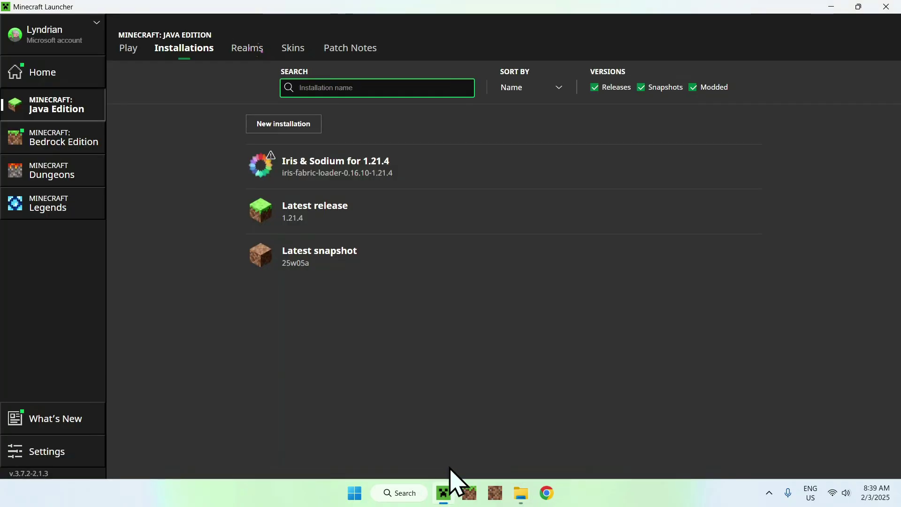
pyautogui.click(126, 53)
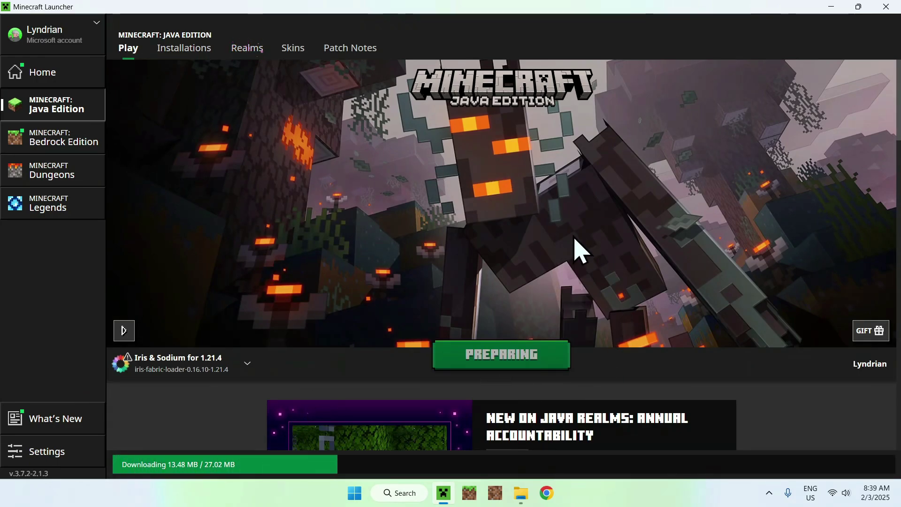
pyautogui.hotkey('alt', 'Tab')
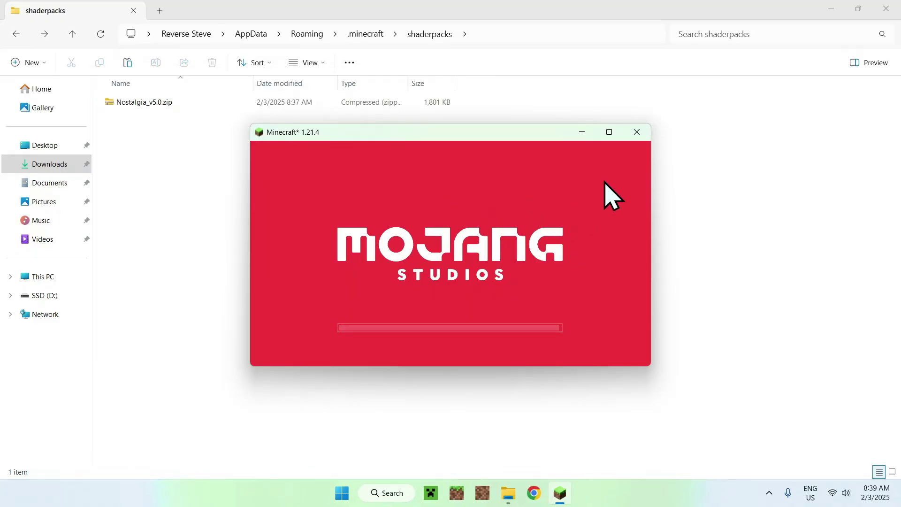
pyautogui.click(609, 132)
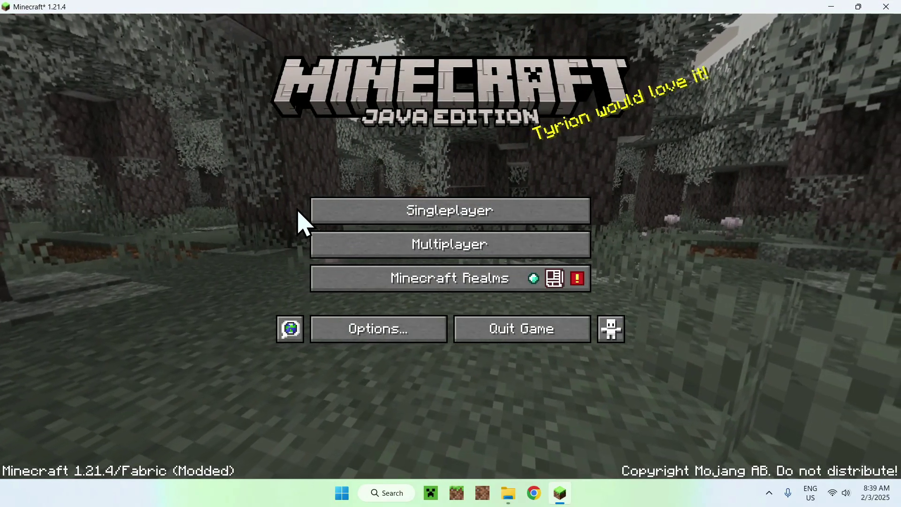
# Load the existing singleplayer world and walk forward across the grassland towards the water.
pyautogui.click(436, 215)
pyautogui.doubleClick(372, 175)
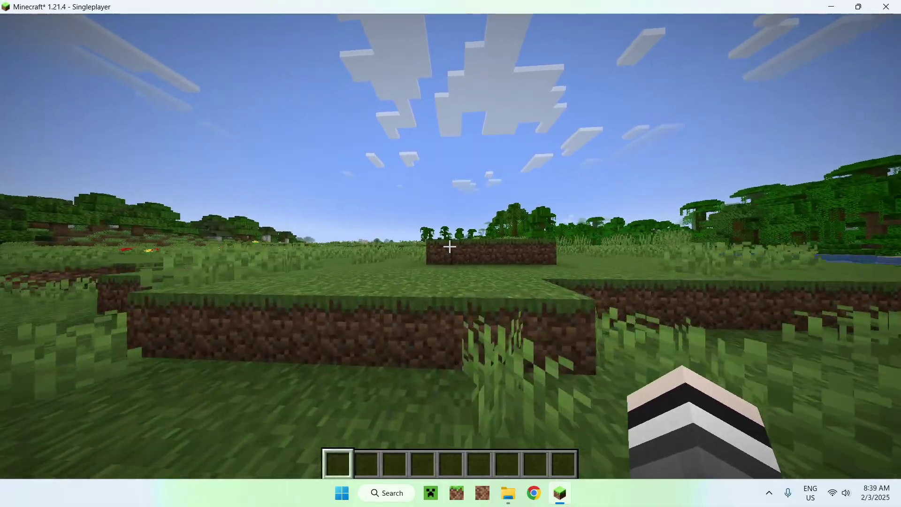
pyautogui.press('w')
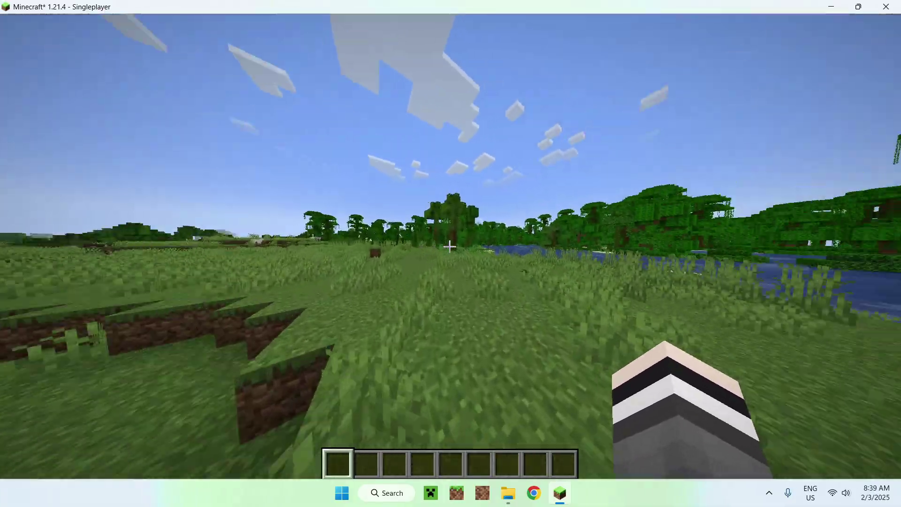
pyautogui.press('w')
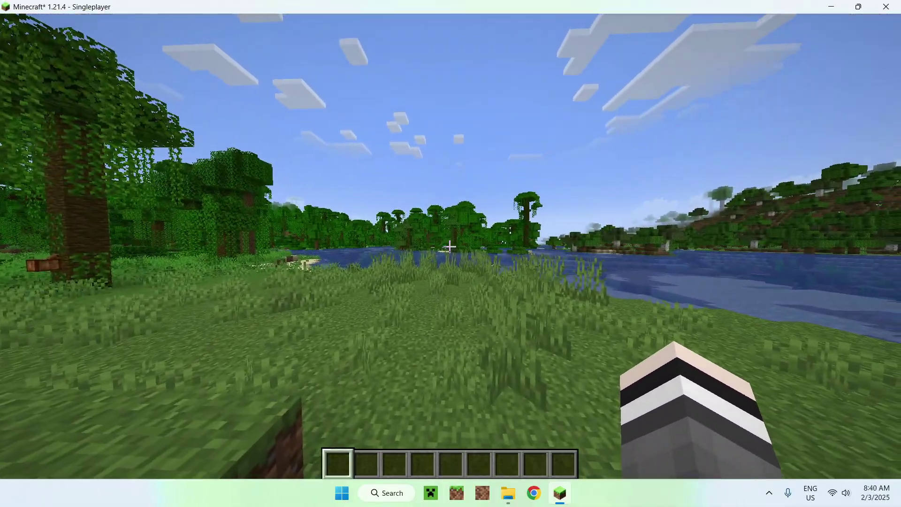
pyautogui.press('w')
# Enable shaders with Nostalgia_v5.0.zip as the selected pack in the video settings and apply it.
pyautogui.press('Escape')
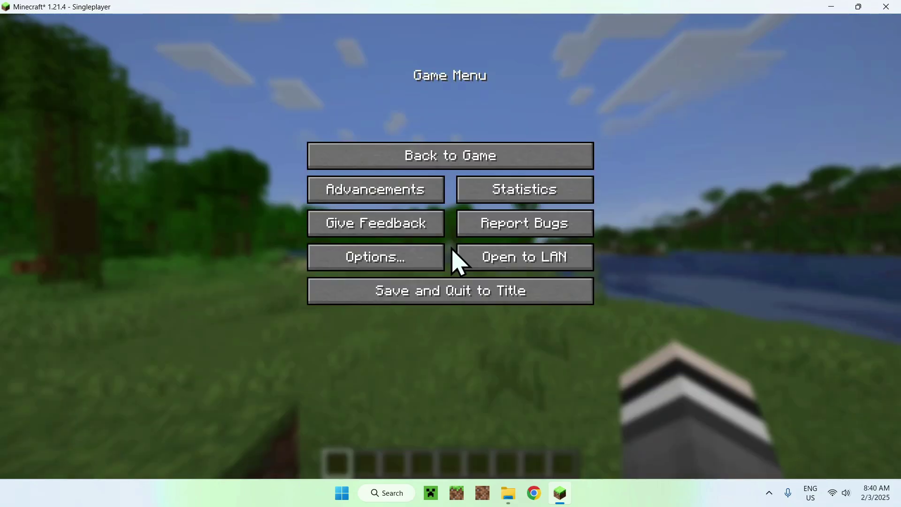
pyautogui.click(420, 261)
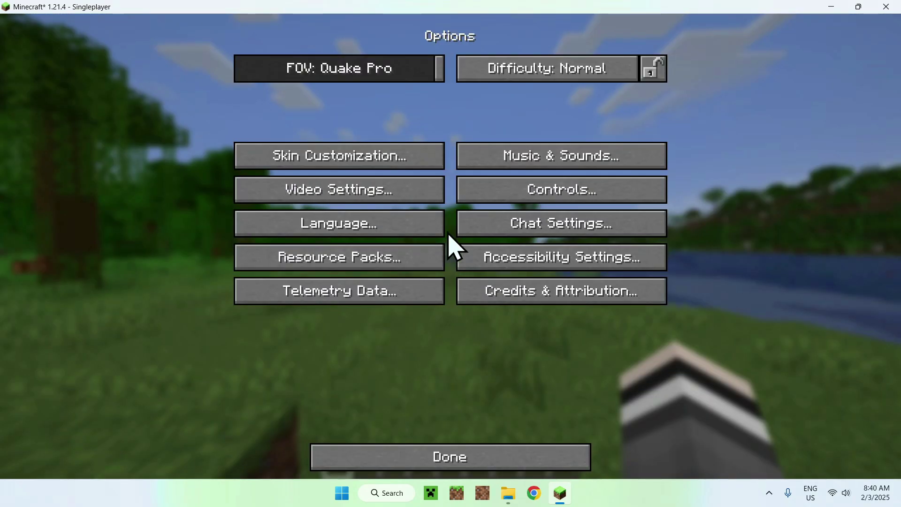
pyautogui.click(420, 190)
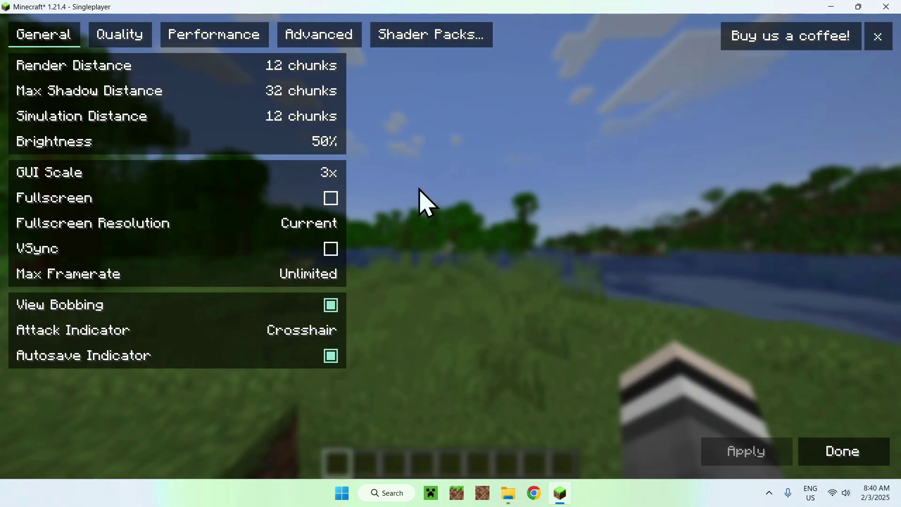
pyautogui.click(425, 44)
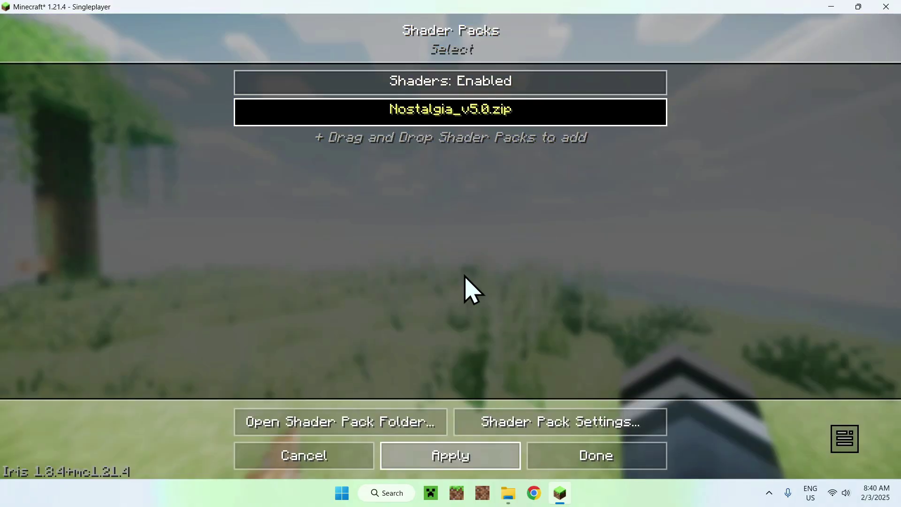
# Return to the world and walk through the landscape to examine how the Nostalgia shader looks.
pyautogui.press('Escape')
pyautogui.press('Escape')
pyautogui.press('w')
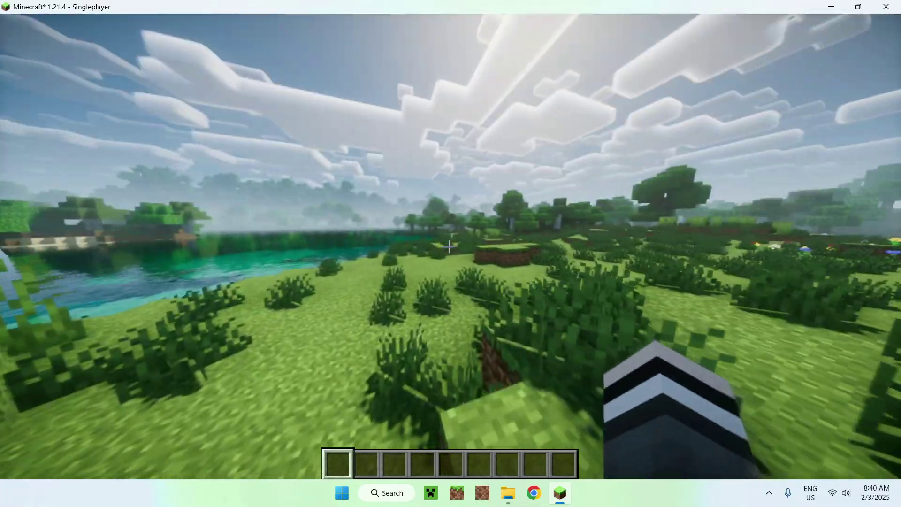
pyautogui.press('w')
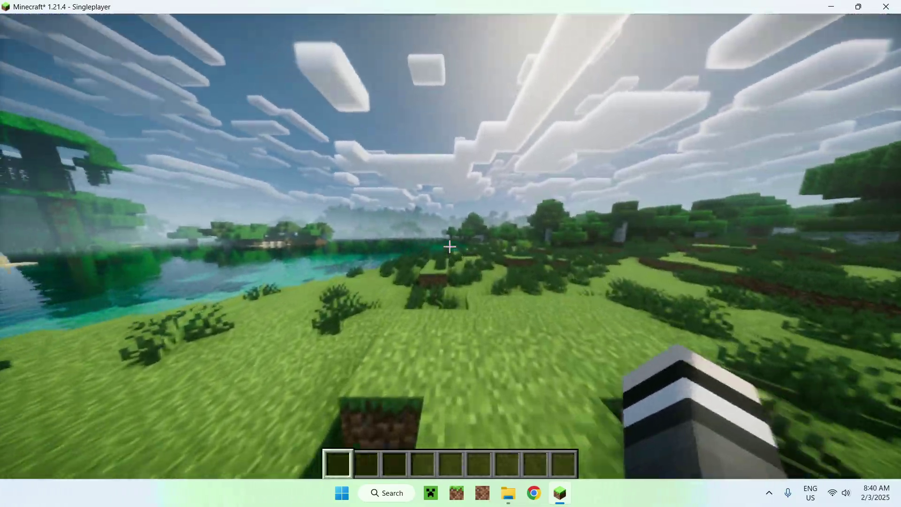
pyautogui.press('w')
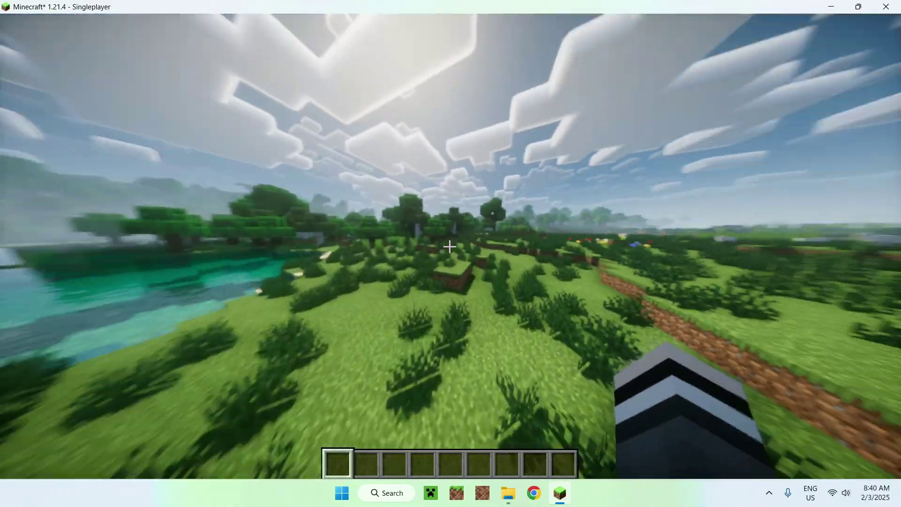
pyautogui.press('w')
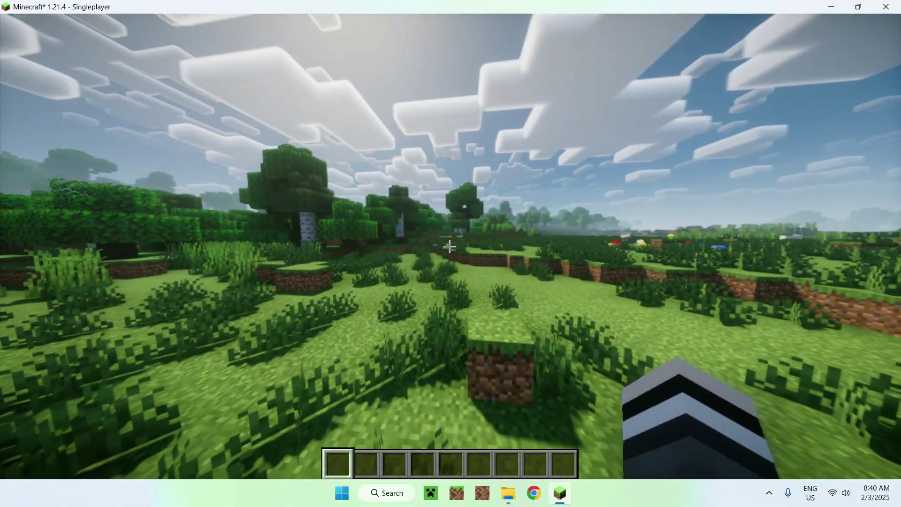
pyautogui.press('w')
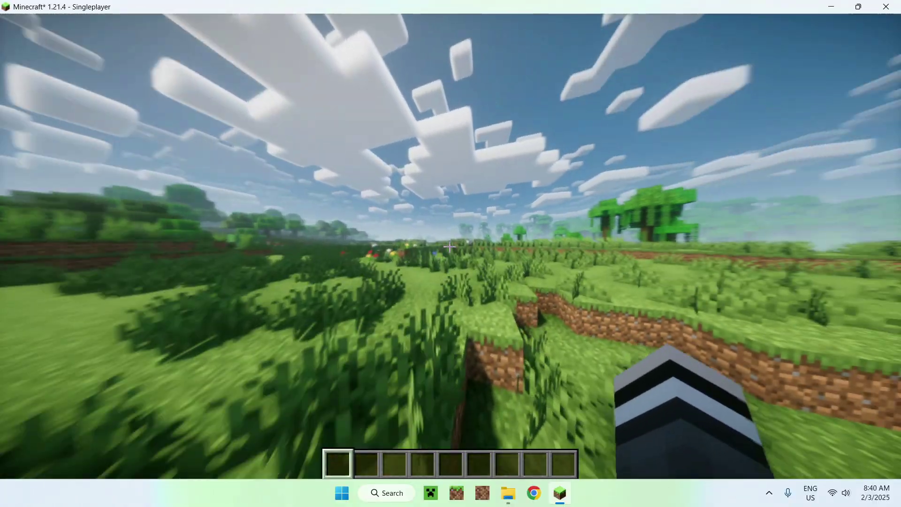
# Open the shader pack settings of Nostalgia_v5.0.zip and apply the Ultra profile.
pyautogui.press('Escape')
pyautogui.click(402, 266)
pyautogui.click(330, 201)
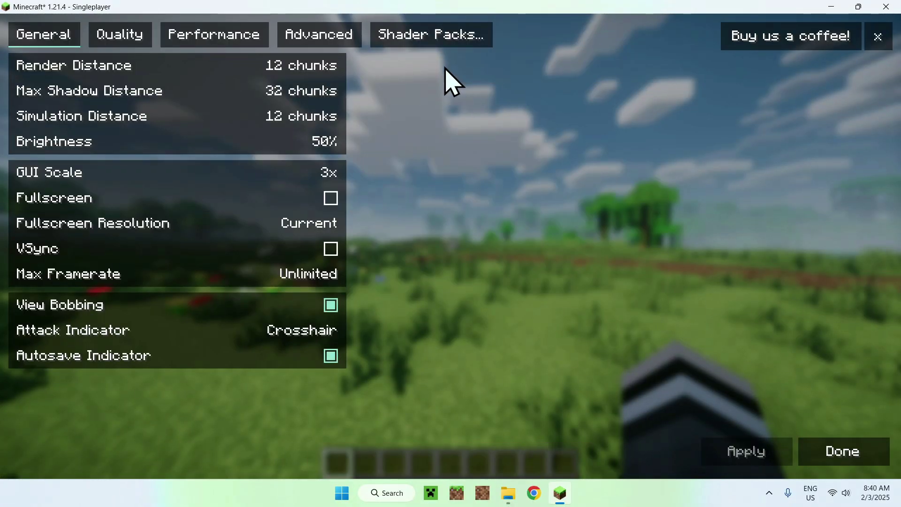
pyautogui.click(434, 33)
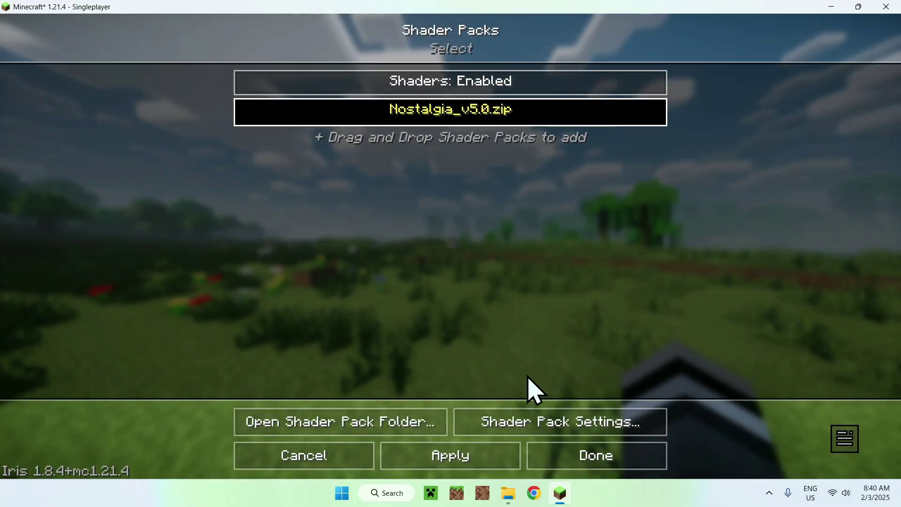
pyautogui.click(529, 422)
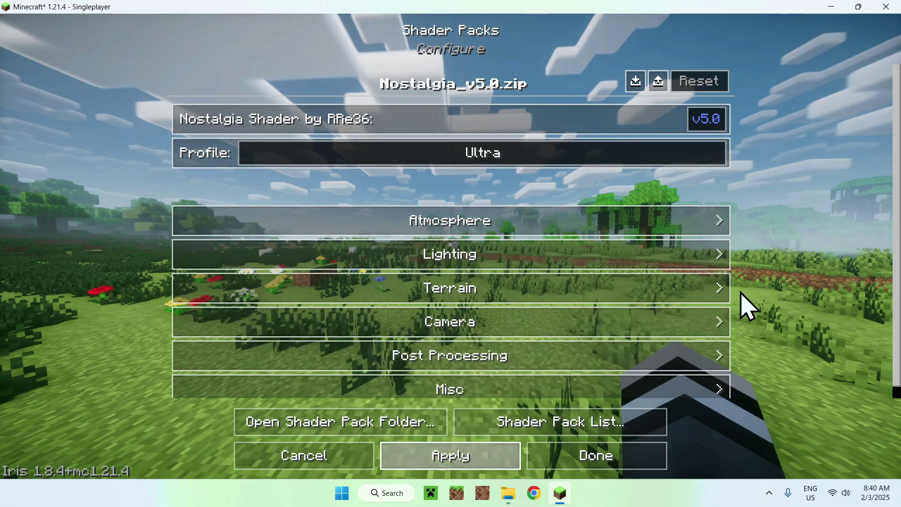
# Close the settings and walk across the meadow to examine the world with the Ultra profile.
pyautogui.press('Escape')
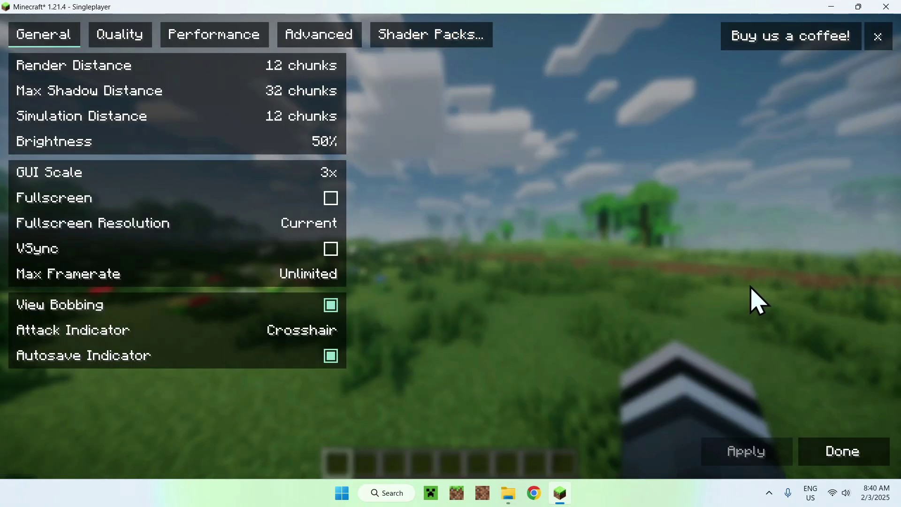
pyautogui.press('Escape')
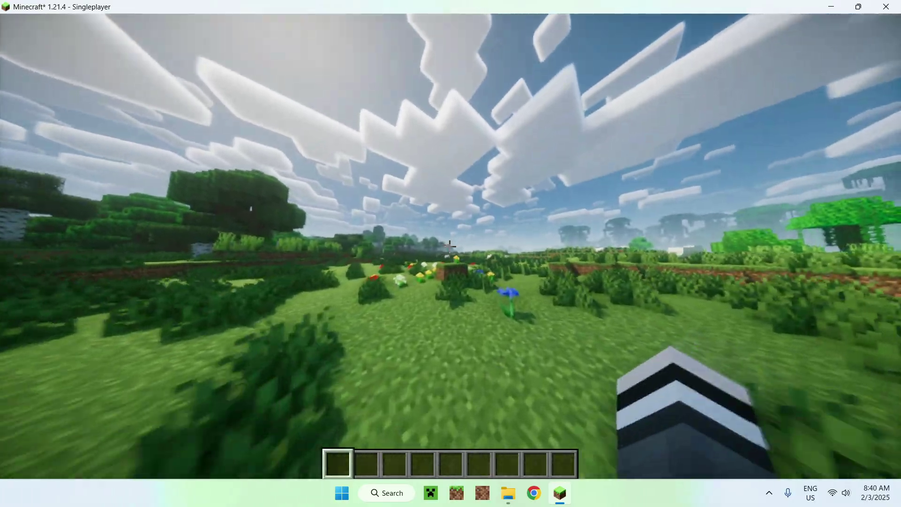
pyautogui.press('w')
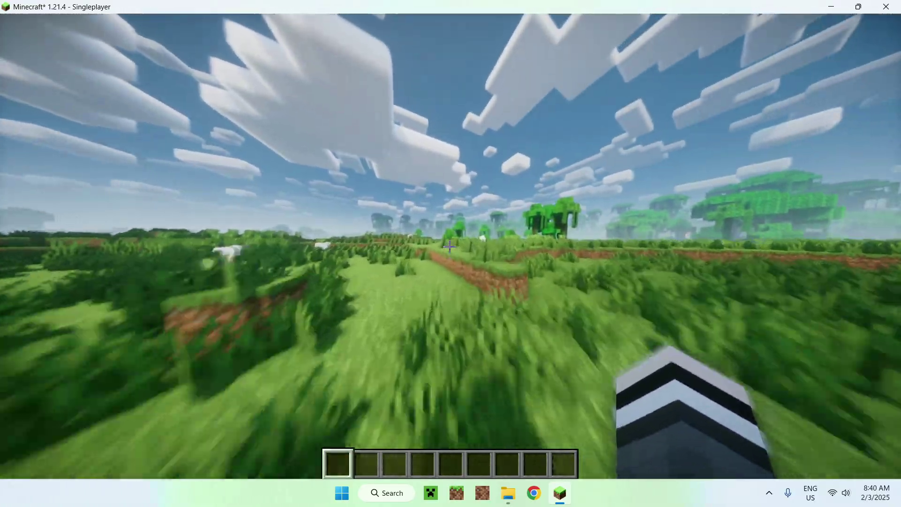
pyautogui.press('w')
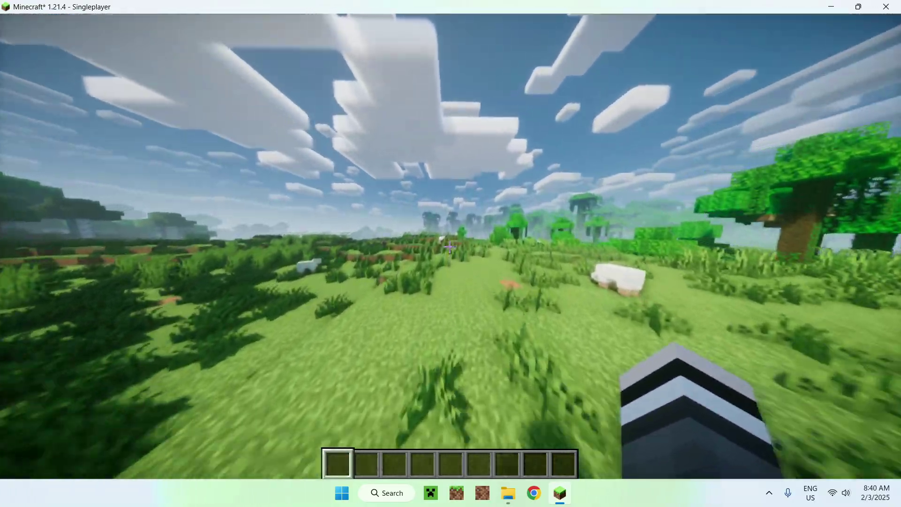